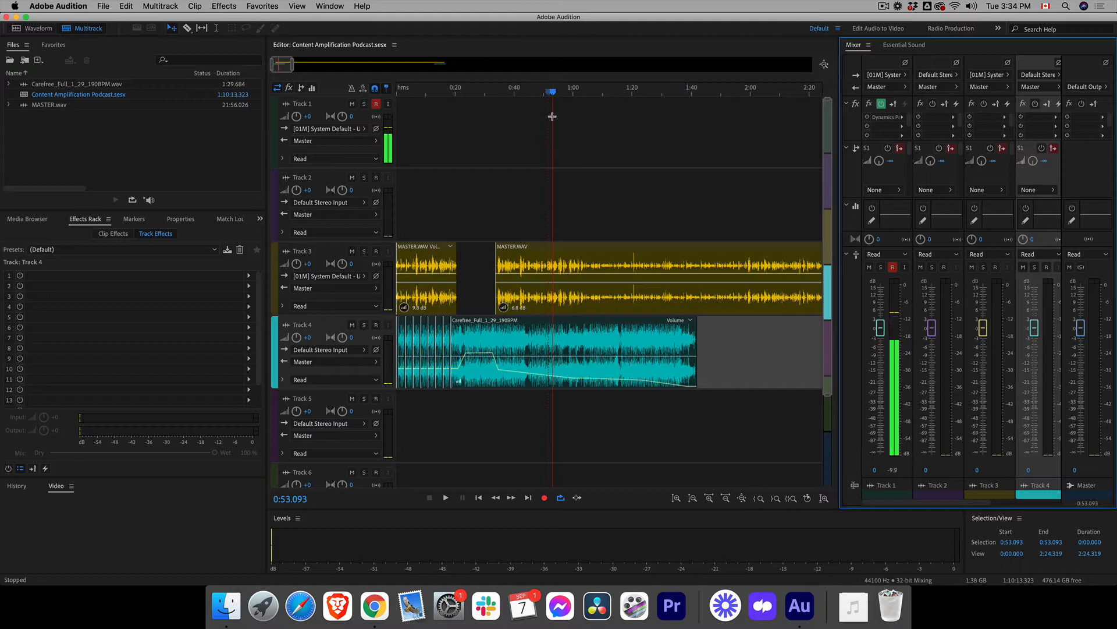
- Show the Metadata panel, group it with the Mixer, and bring up the session's ID3 title and artist fields
left_click(332, 7)
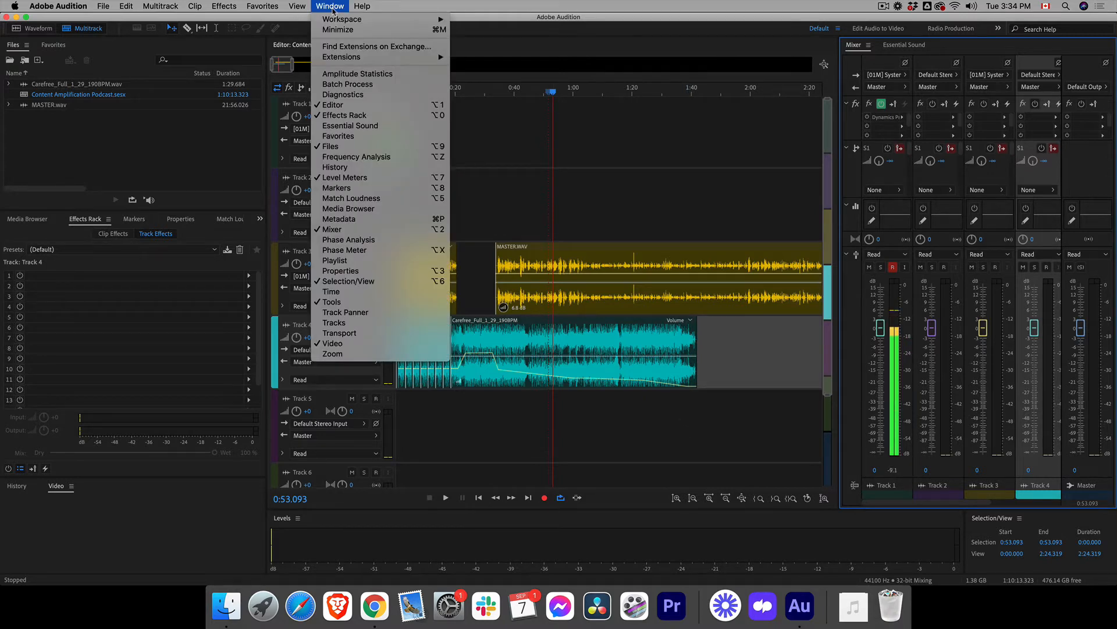
left_click(343, 220)
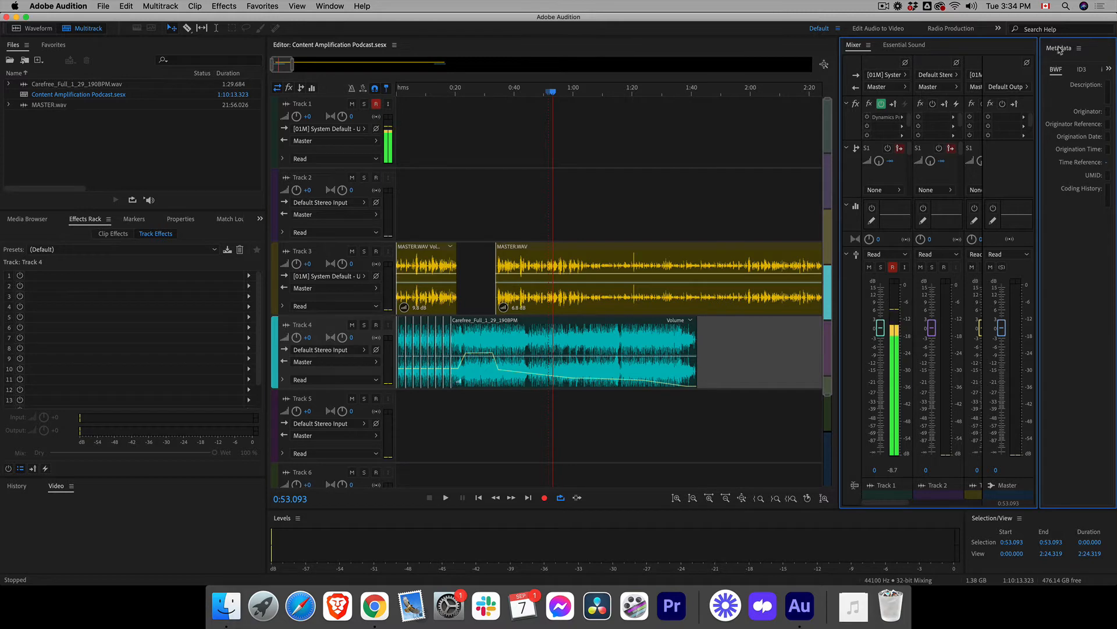
left_click_drag(1059, 49, 955, 52)
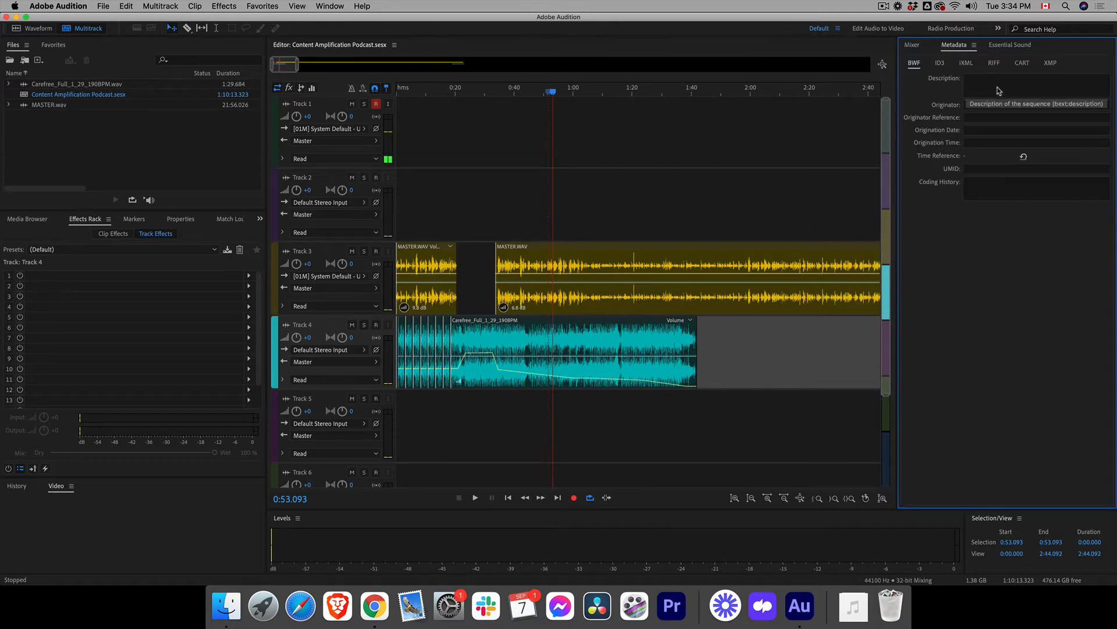
left_click(941, 65)
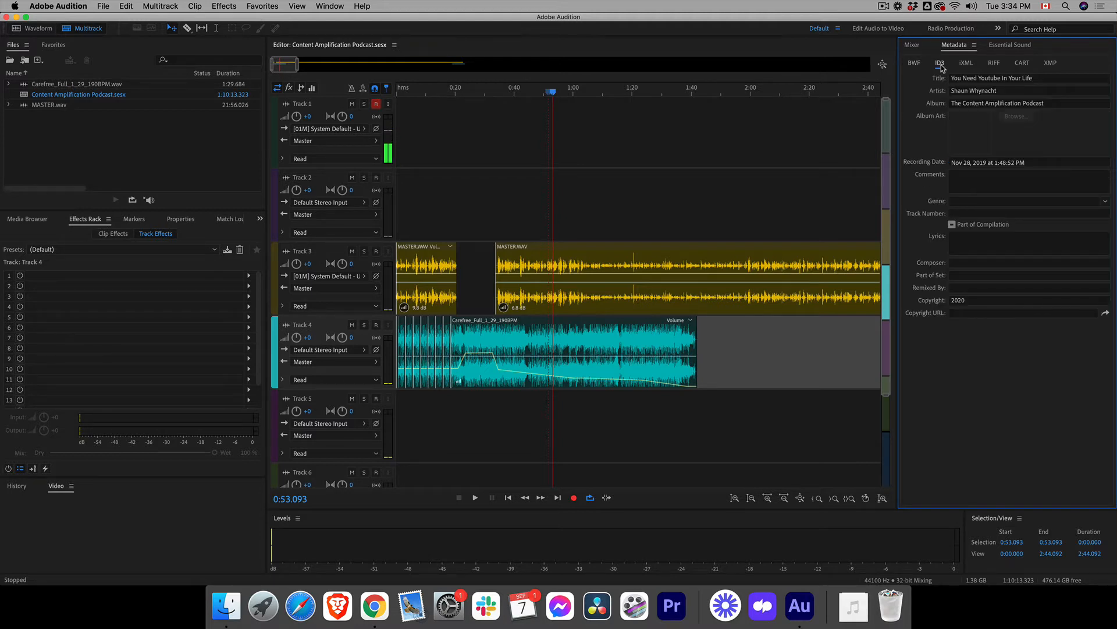
left_click(989, 78)
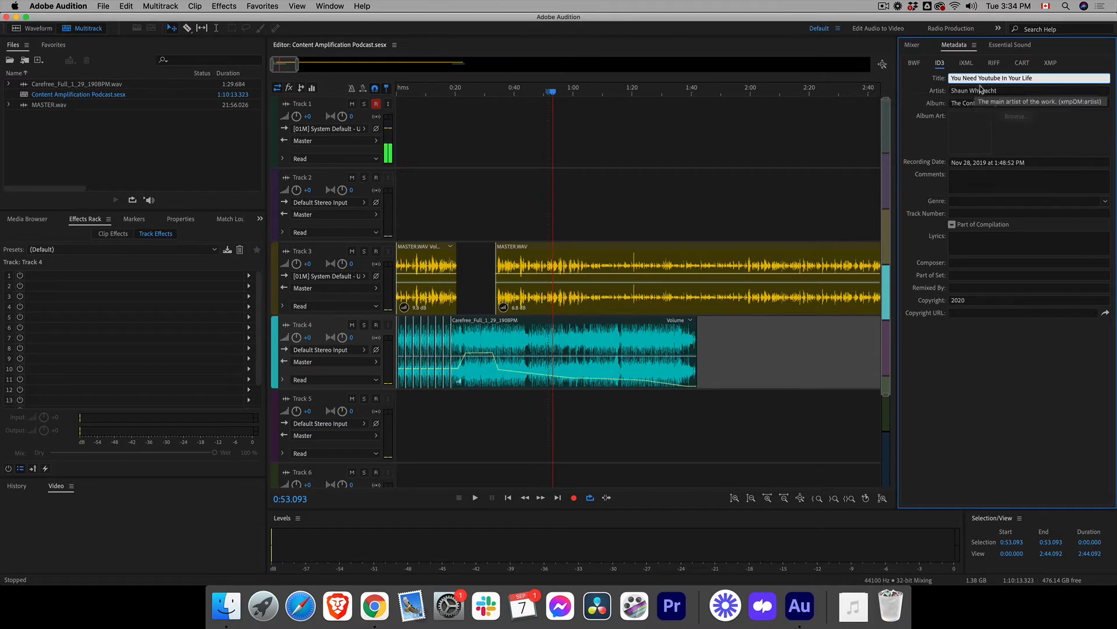
left_click_drag(952, 78, 1052, 76)
left_click(933, 89)
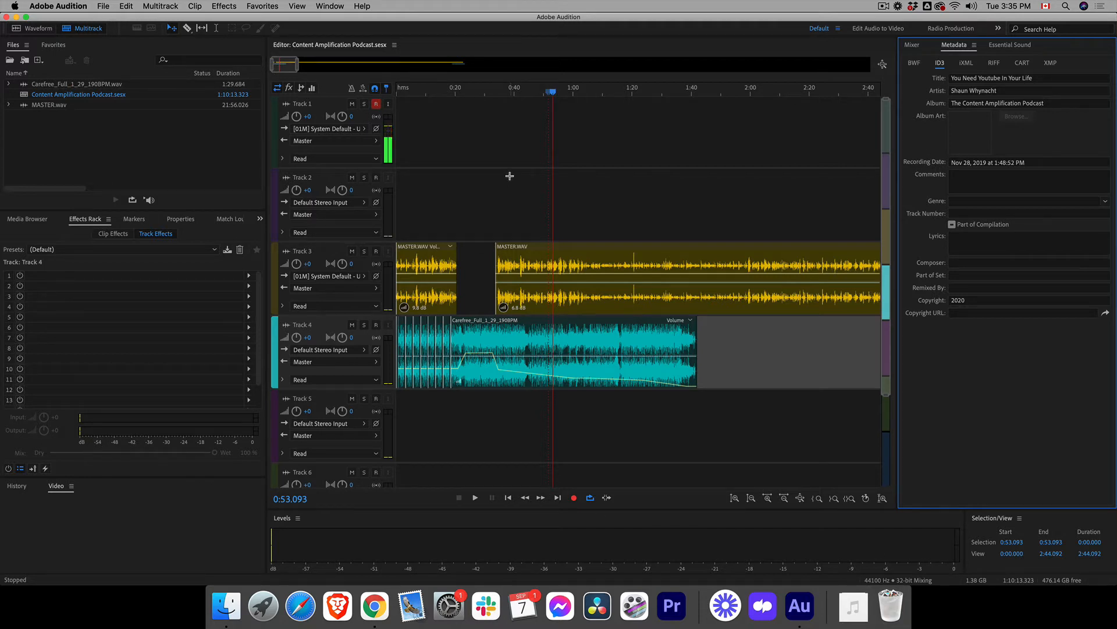
- Play part of the session to check its level and set the second MASTER.WAV clip's gain on Track 3 to 9.3 dB
key("space")
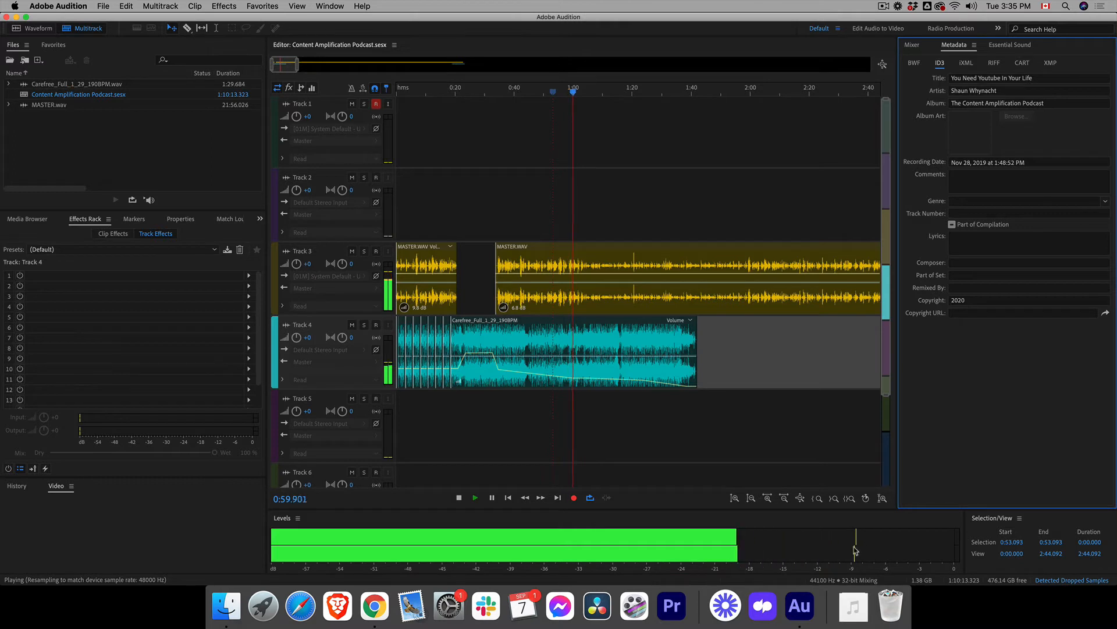
key("space")
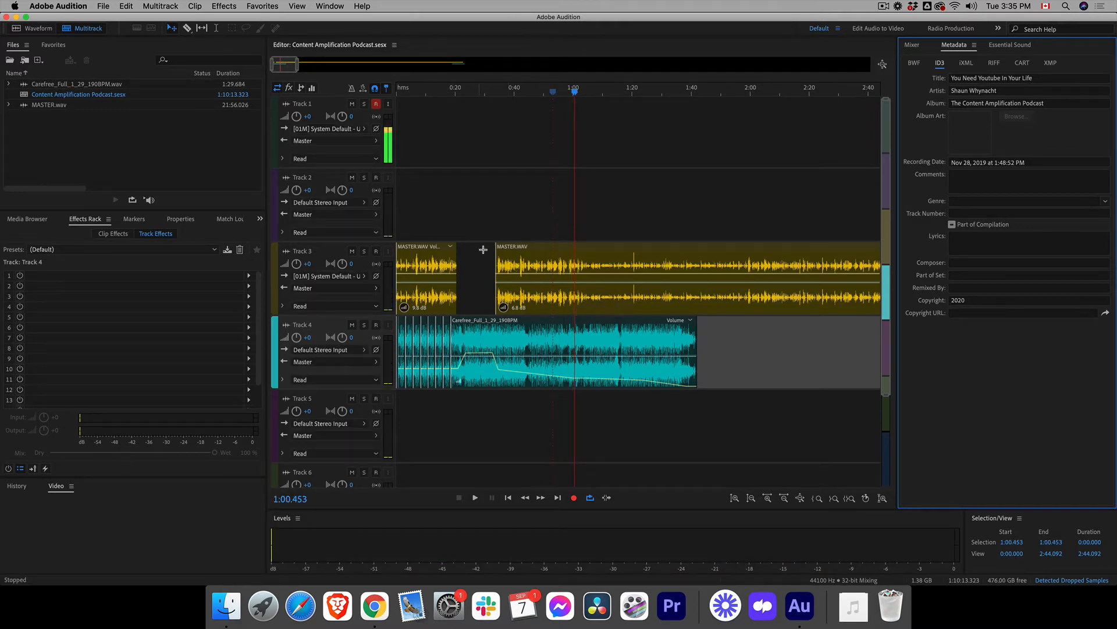
left_click(503, 312)
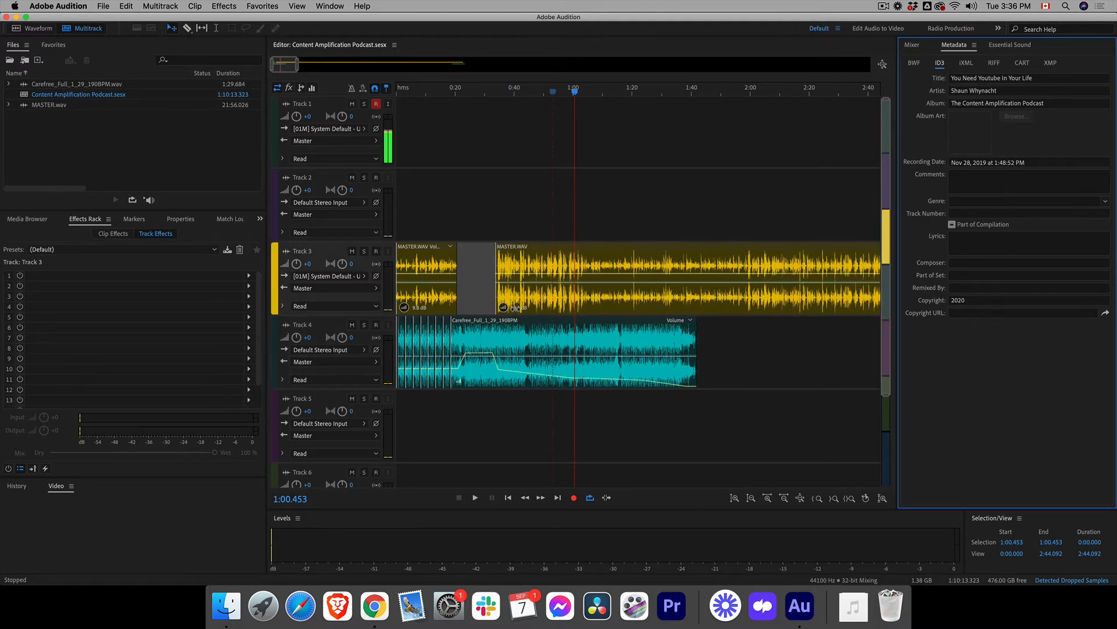
left_click_drag(516, 308, 510, 312)
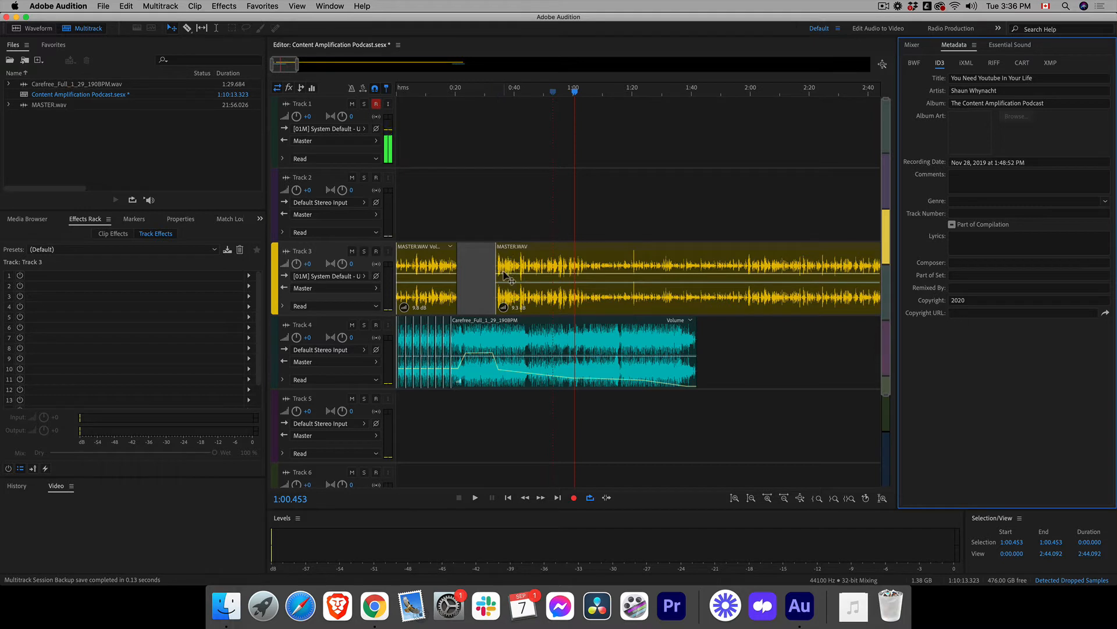
- Mix down the entire multitrack session to a new file
left_click(614, 272)
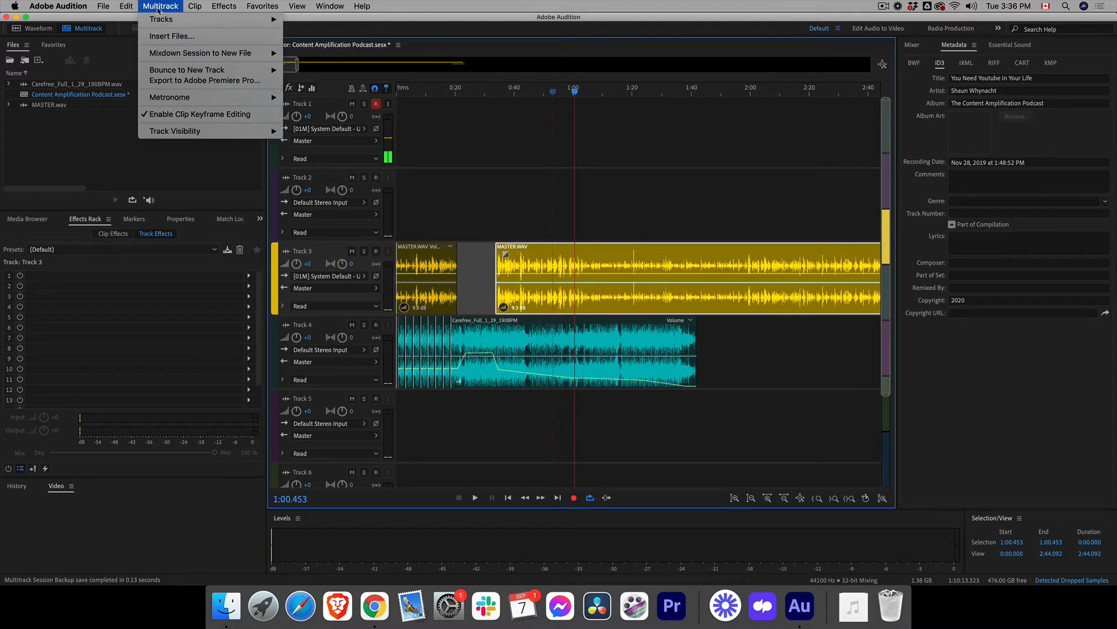
mouse_move(165, 59)
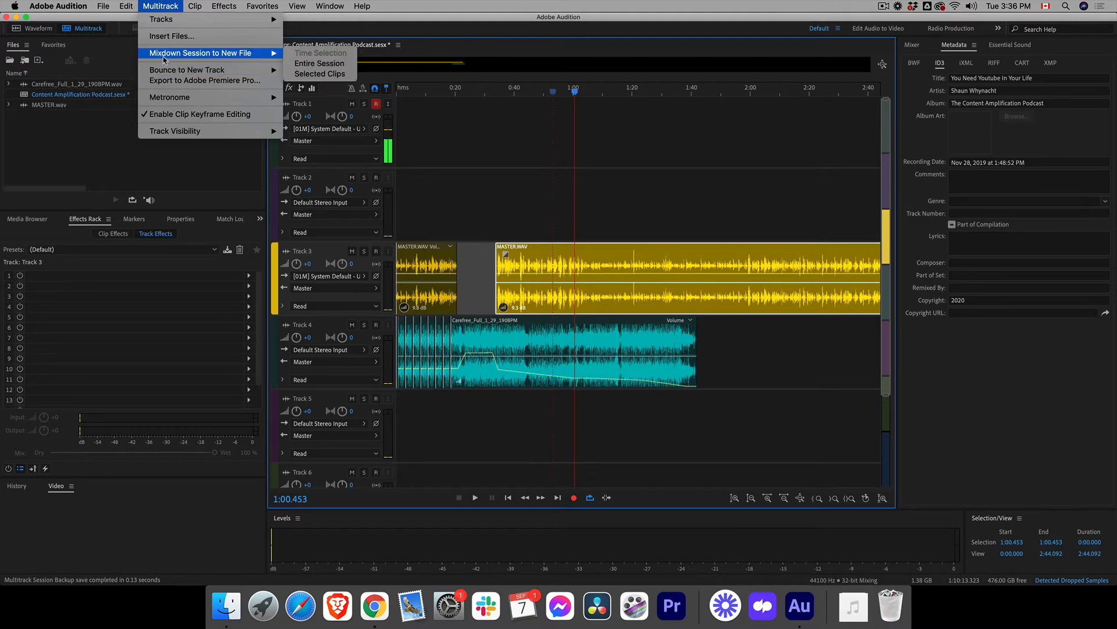
left_click(330, 64)
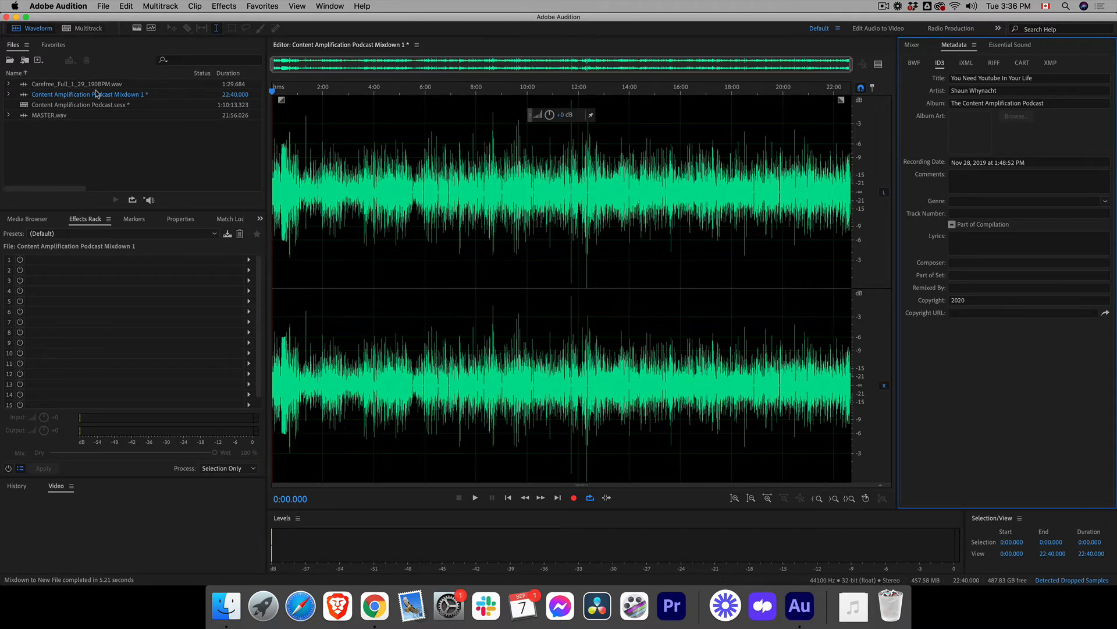
- Play the mixdown from about 4:50 to check its output level
left_click(395, 182)
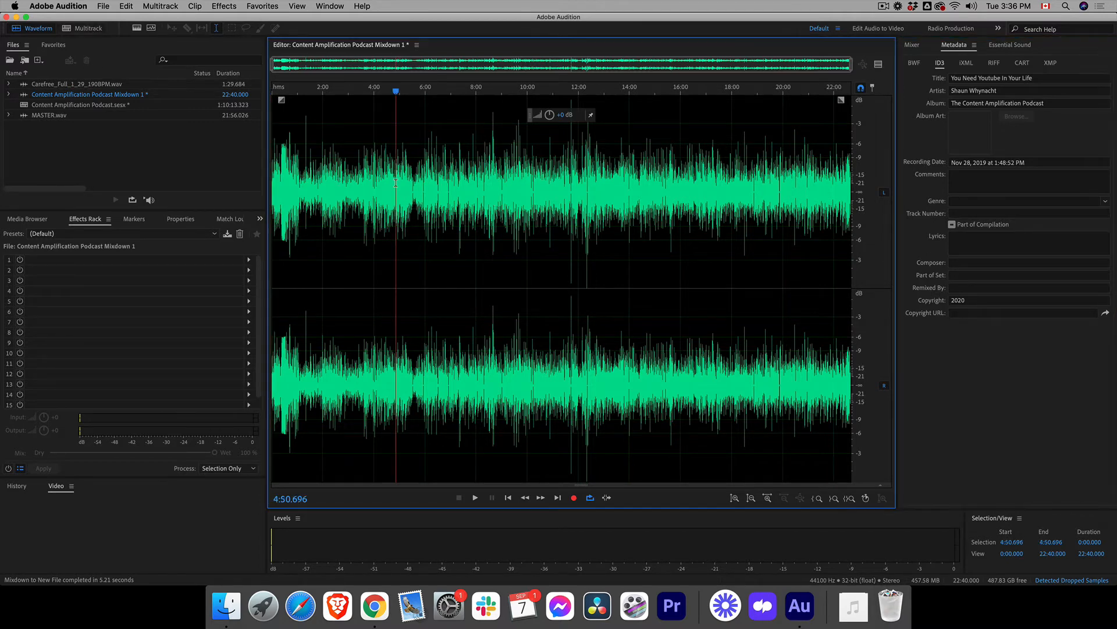
key("space")
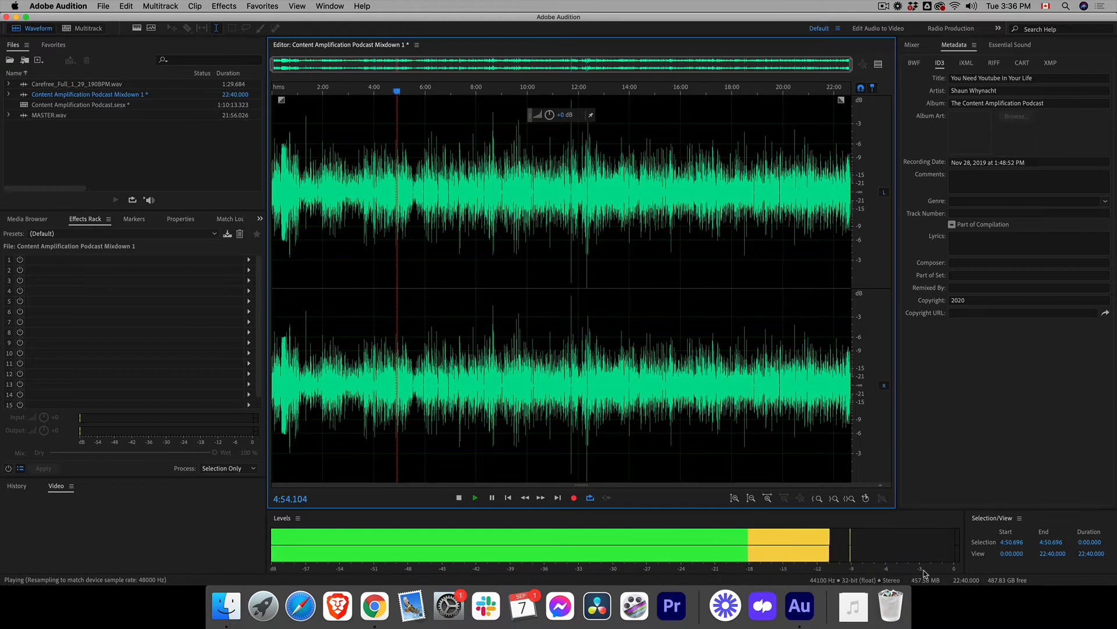
key("space")
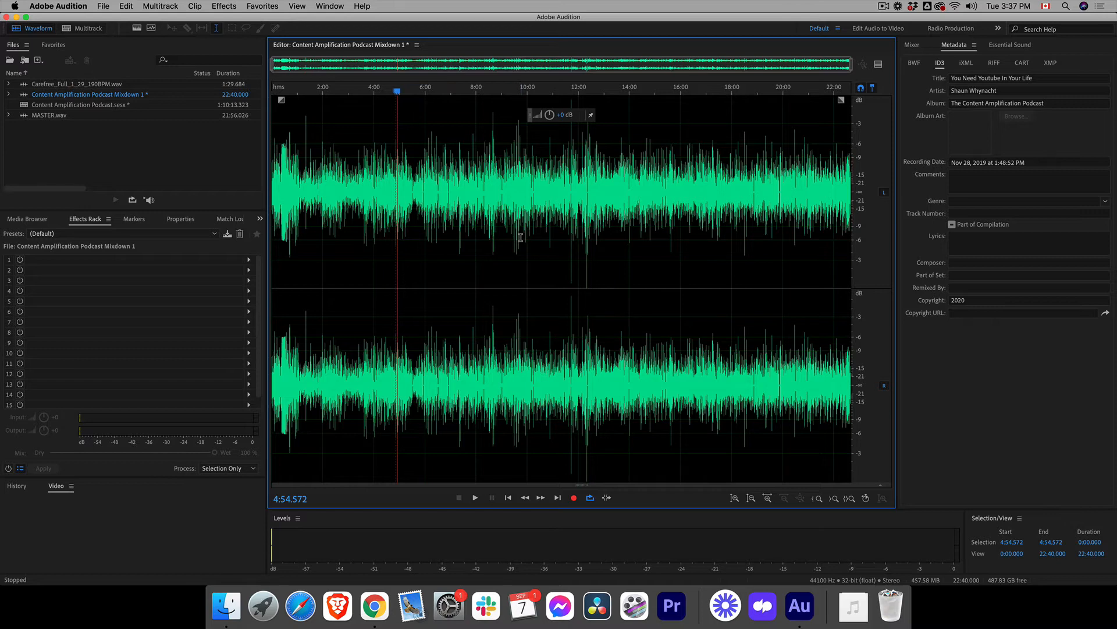
- Select the entire mixdown waveform and open the Dynamics Processing effect for it
key("super+a")
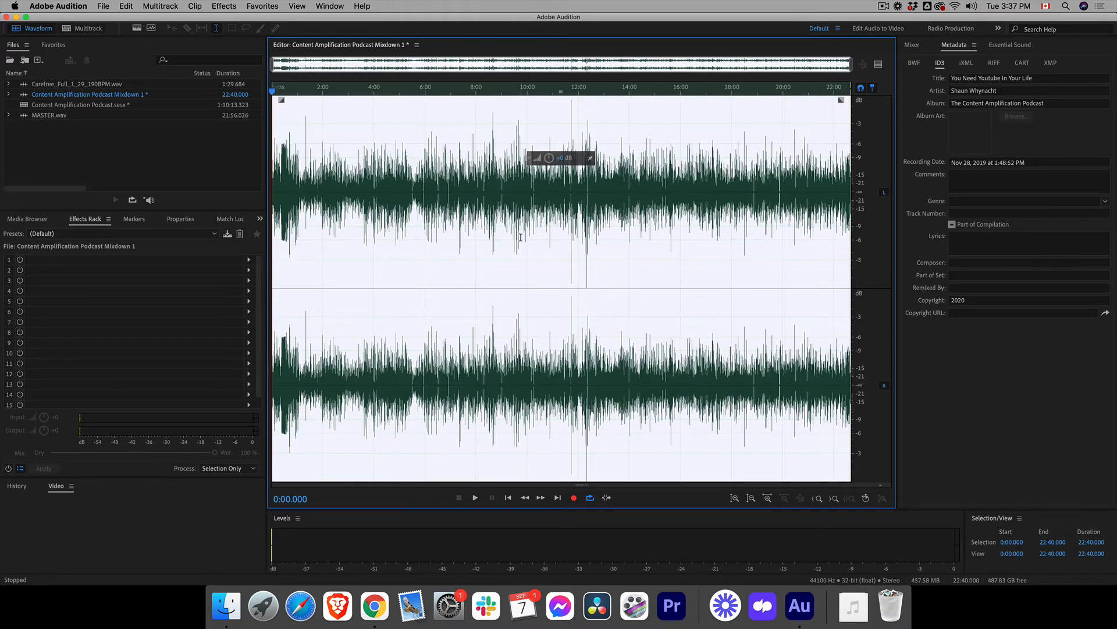
left_click(225, 6)
mouse_move(254, 135)
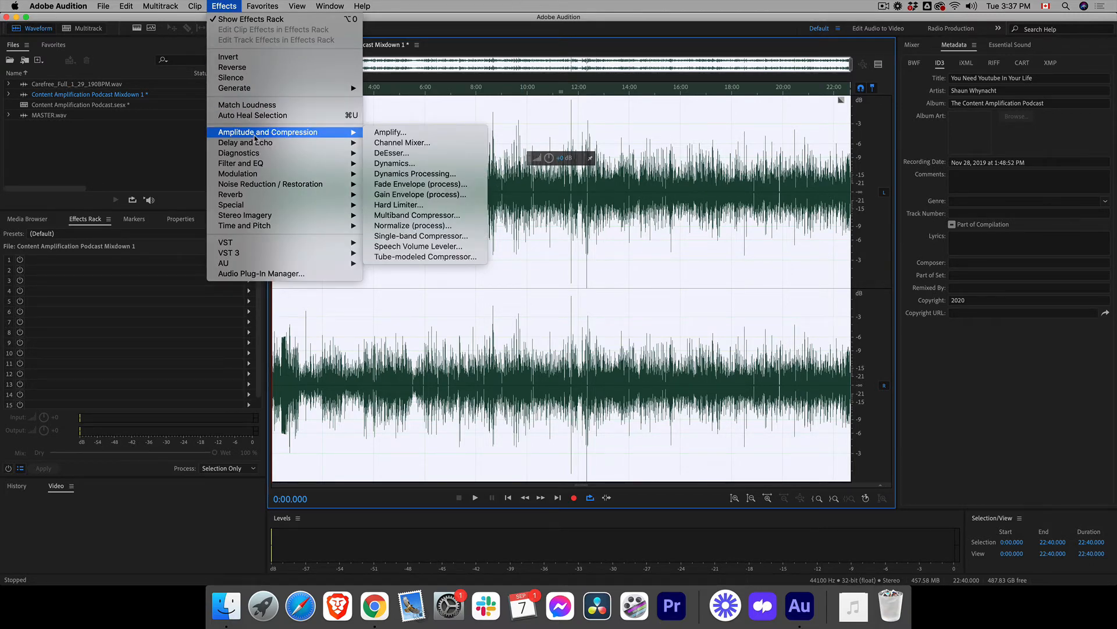
left_click(429, 176)
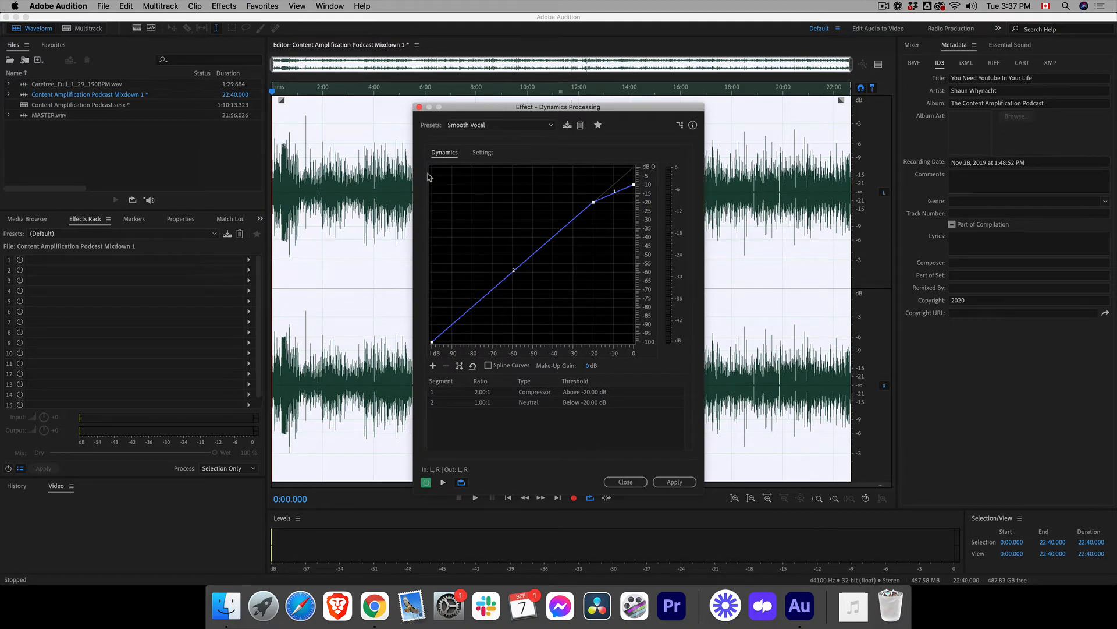
- Try the Voice Over preset in Dynamics Processing and preview it briefly
left_click(499, 126)
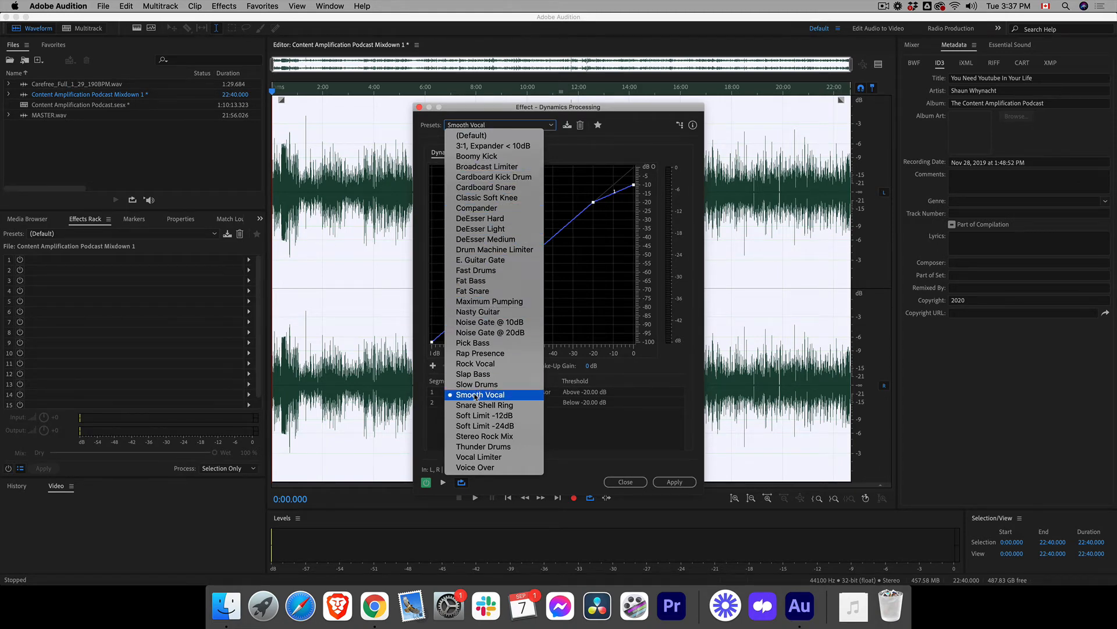
left_click(476, 468)
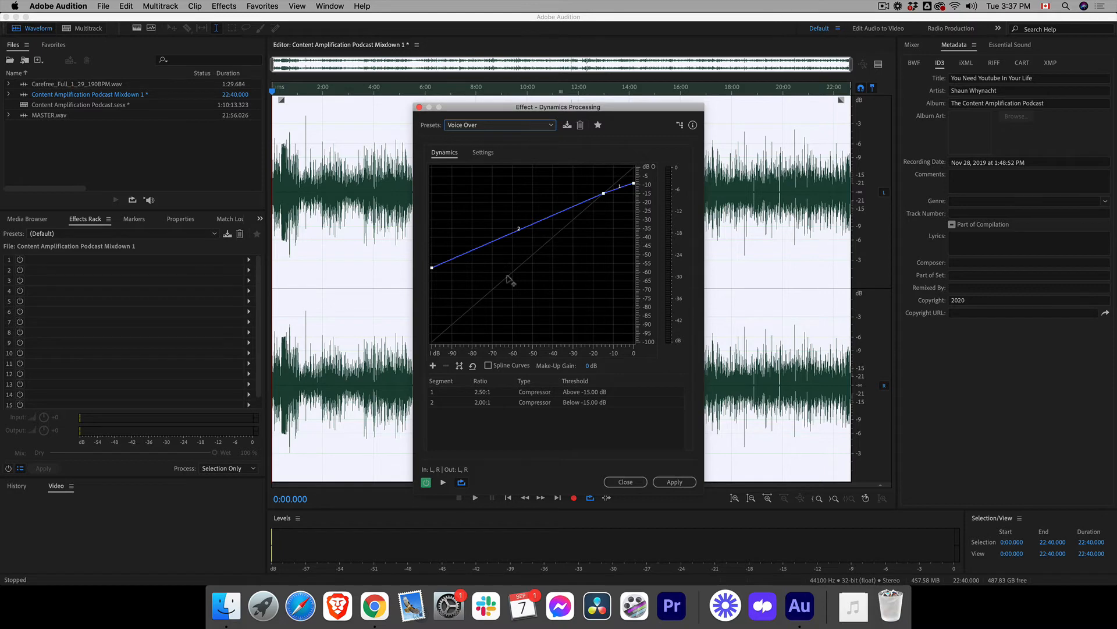
left_click(444, 483)
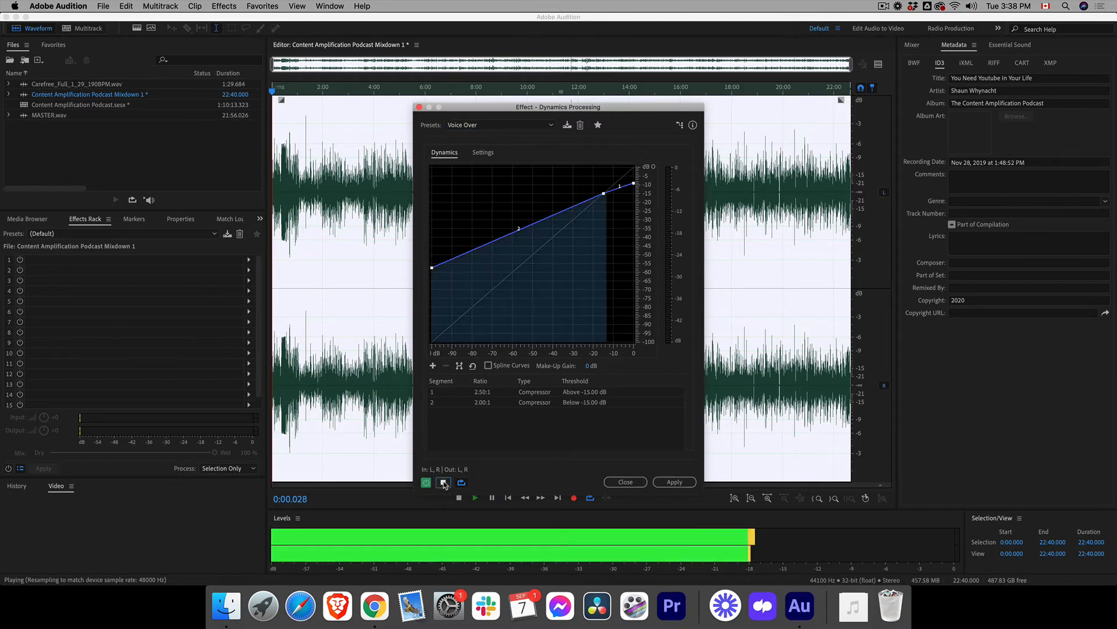
left_click(444, 483)
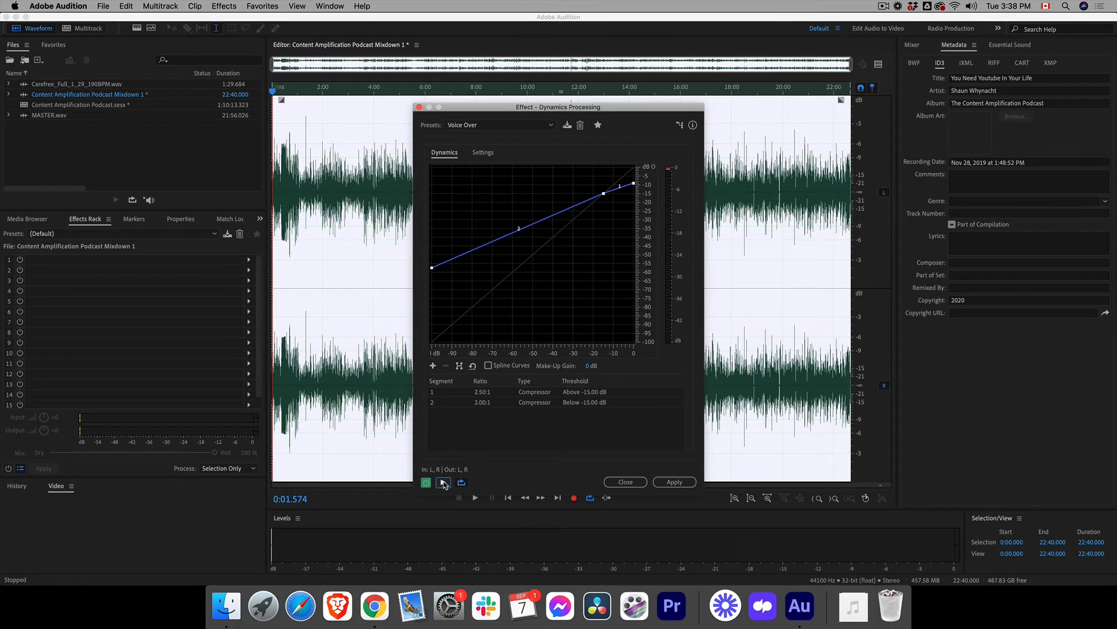
- Reset Dynamics Processing to the (Default) preset, lower the curve's upper end to 1.25:1 compression above -20 dB, and apply it
left_click_drag(492, 108, 463, 289)
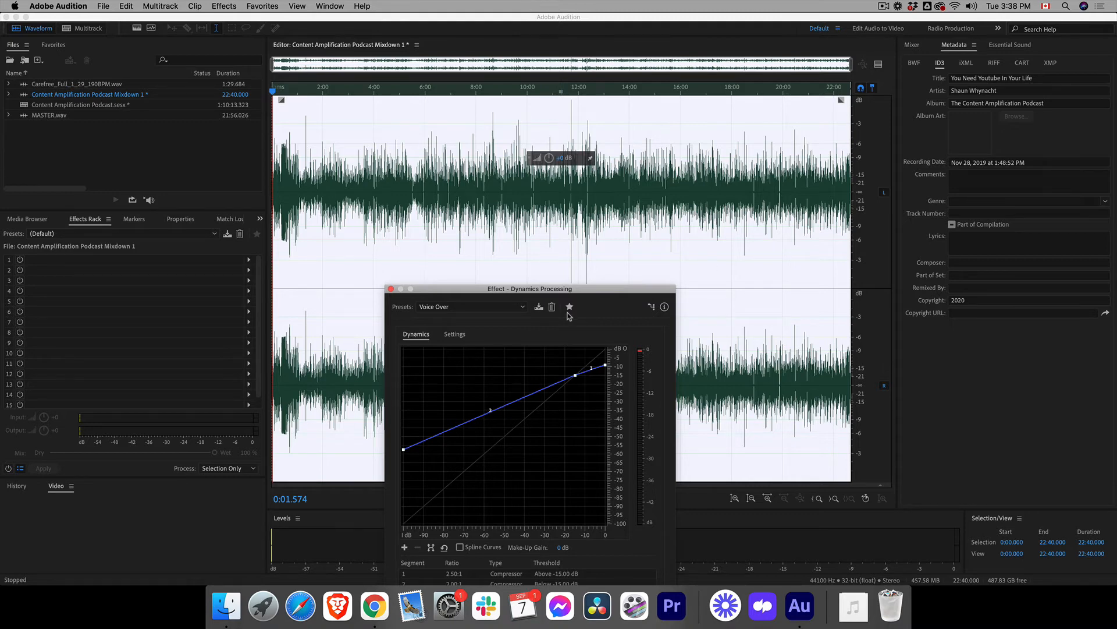
left_click(458, 309)
left_click(442, 242)
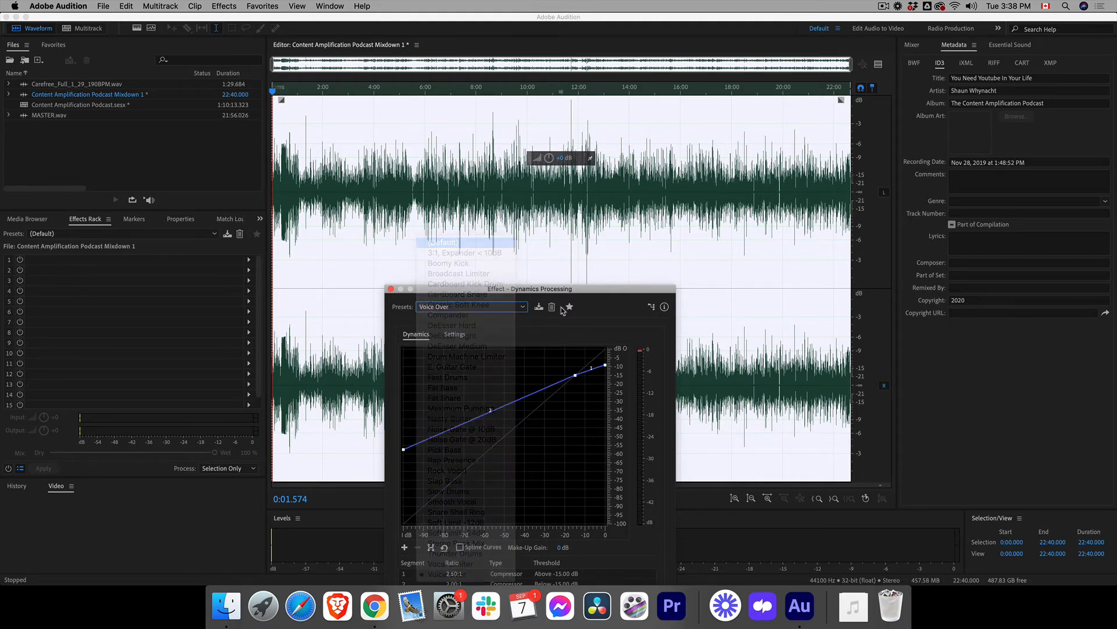
left_click_drag(530, 295, 514, 157)
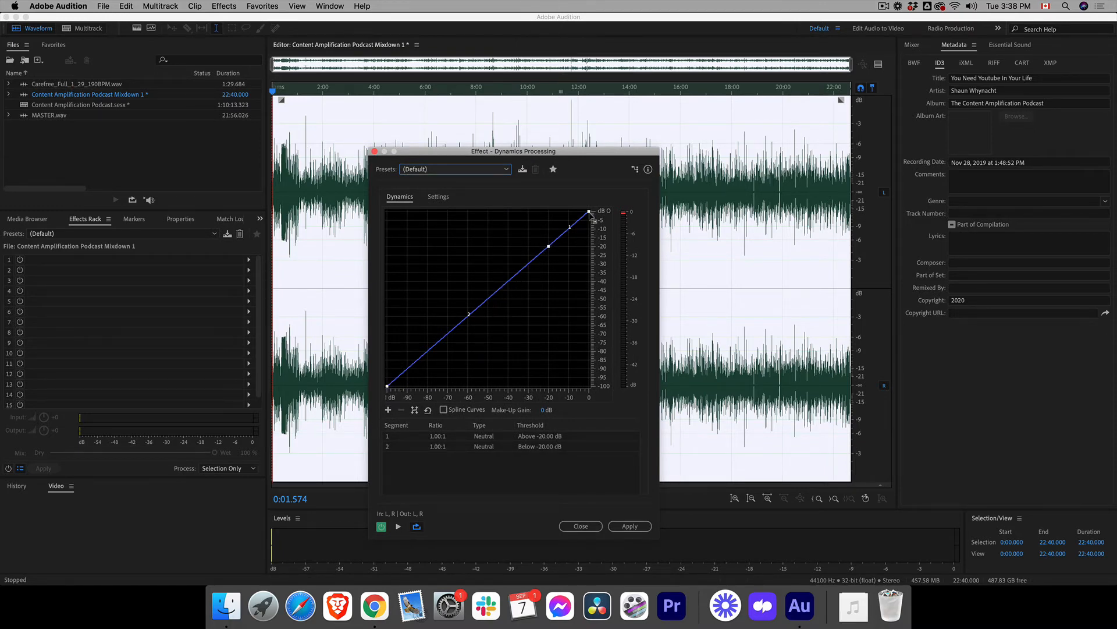
left_click_drag(589, 212, 594, 219)
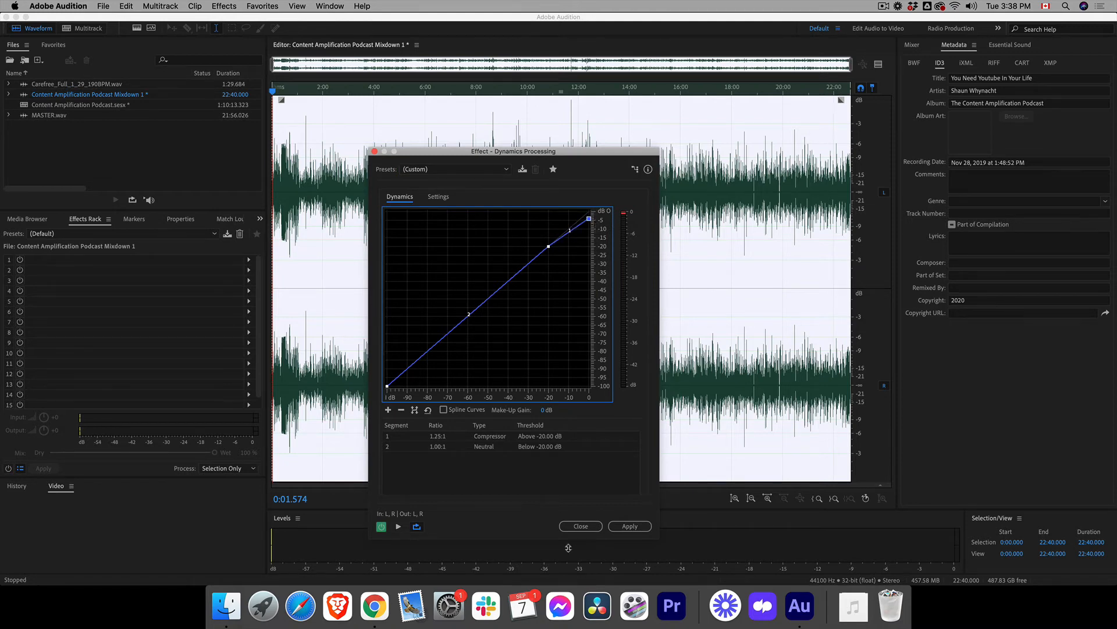
left_click(630, 526)
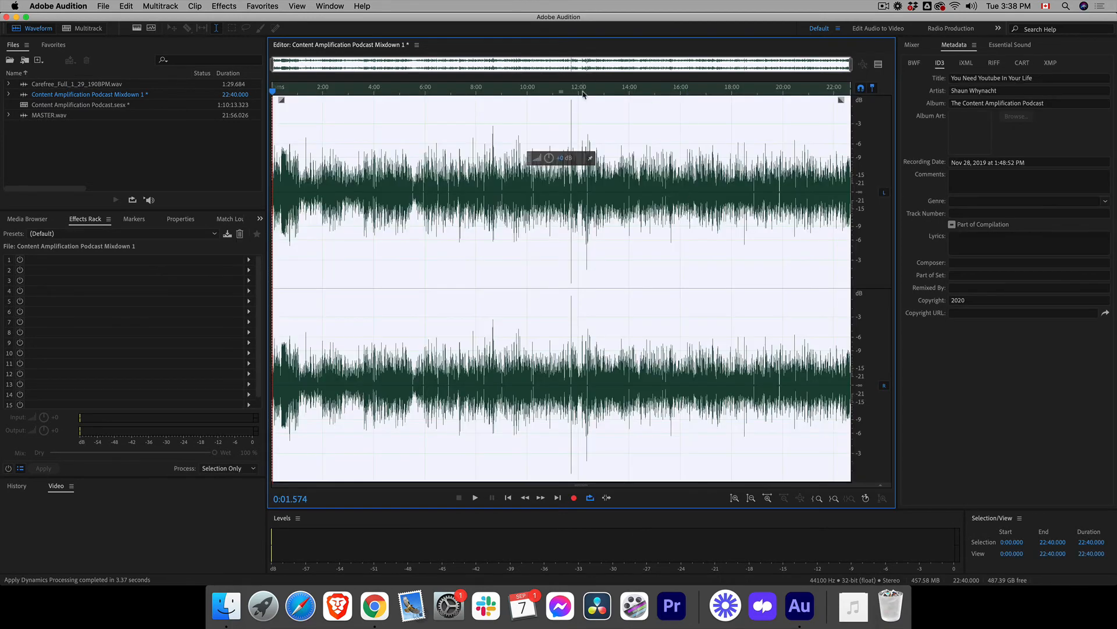
- Play the compressed mixdown from about 13:25 to check the result
left_click(615, 187)
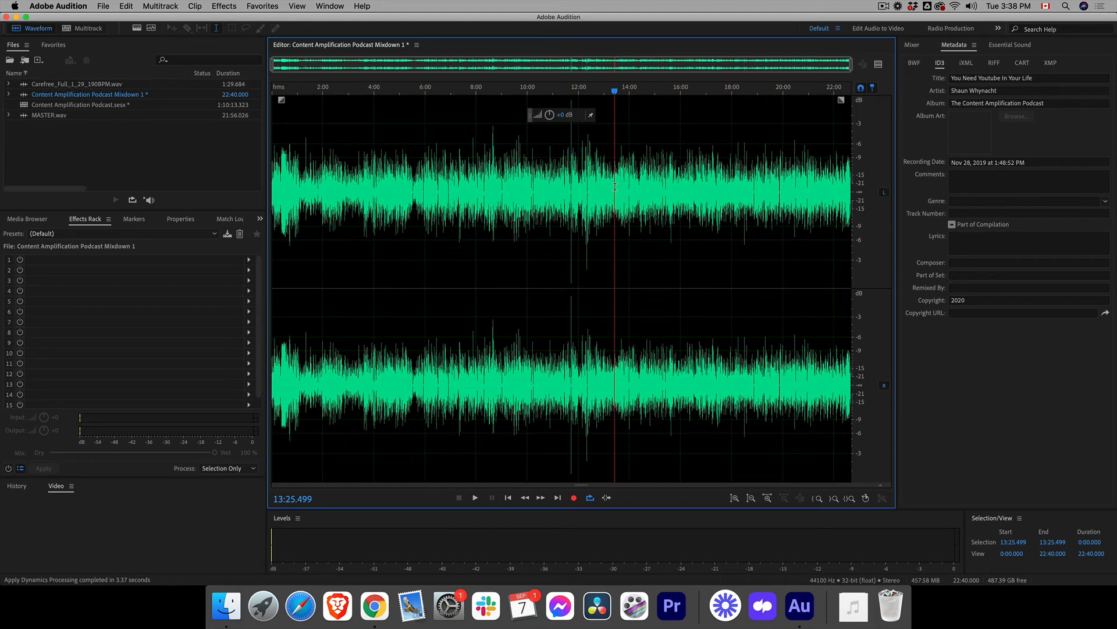
key("space")
key("space")
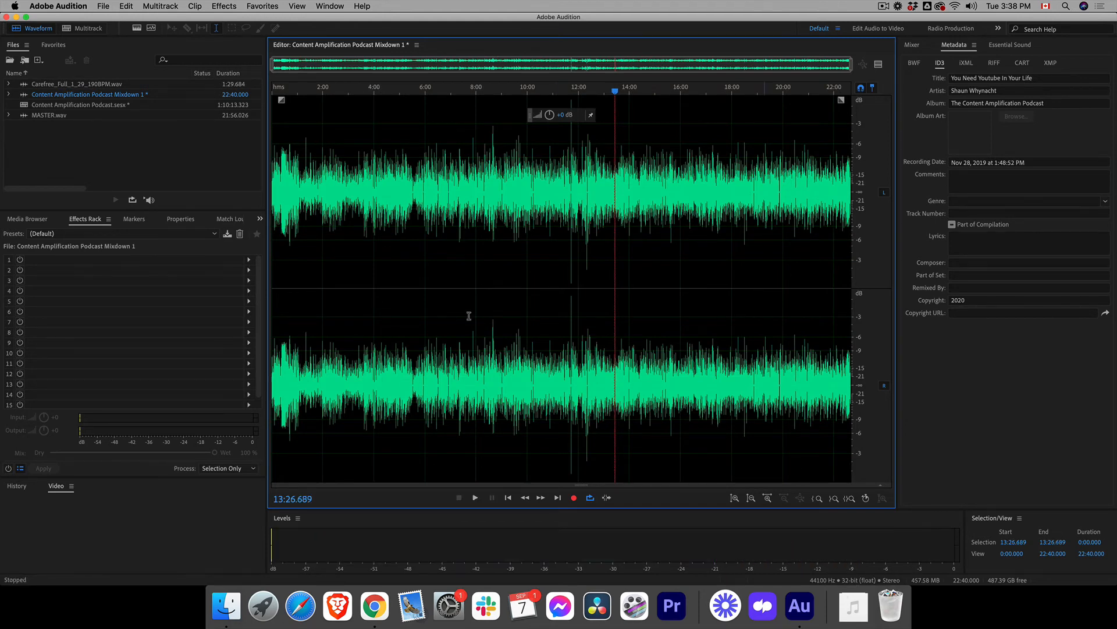
- Select the entire mixdown waveform and amplify it with the +3dB Boost preset
left_click(402, 292)
double_click(402, 291)
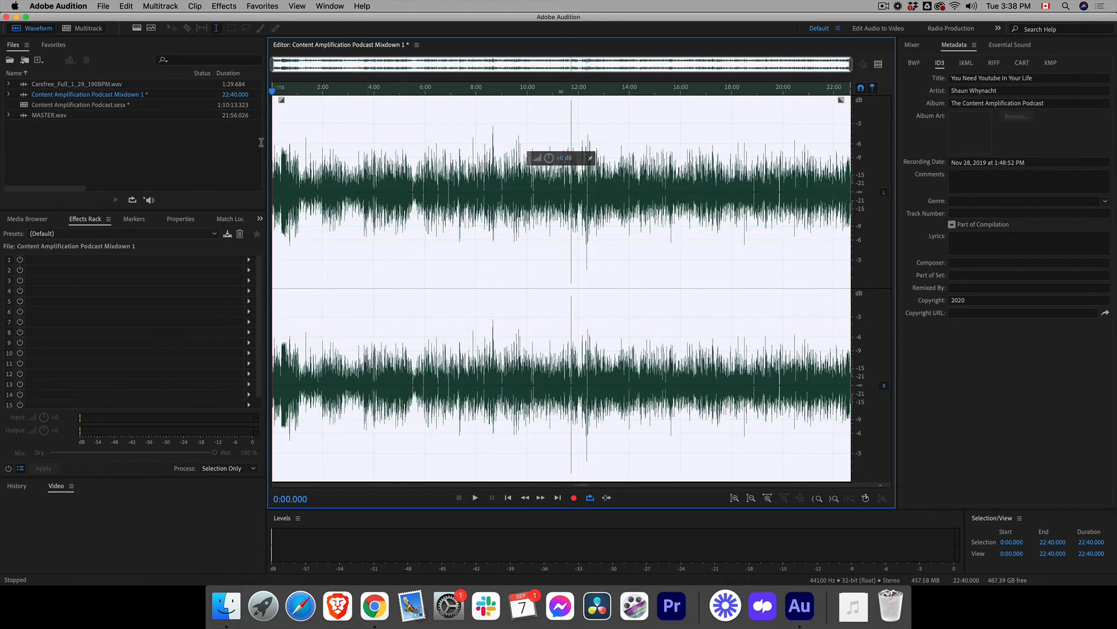
left_click(160, 6)
mouse_move(178, 55)
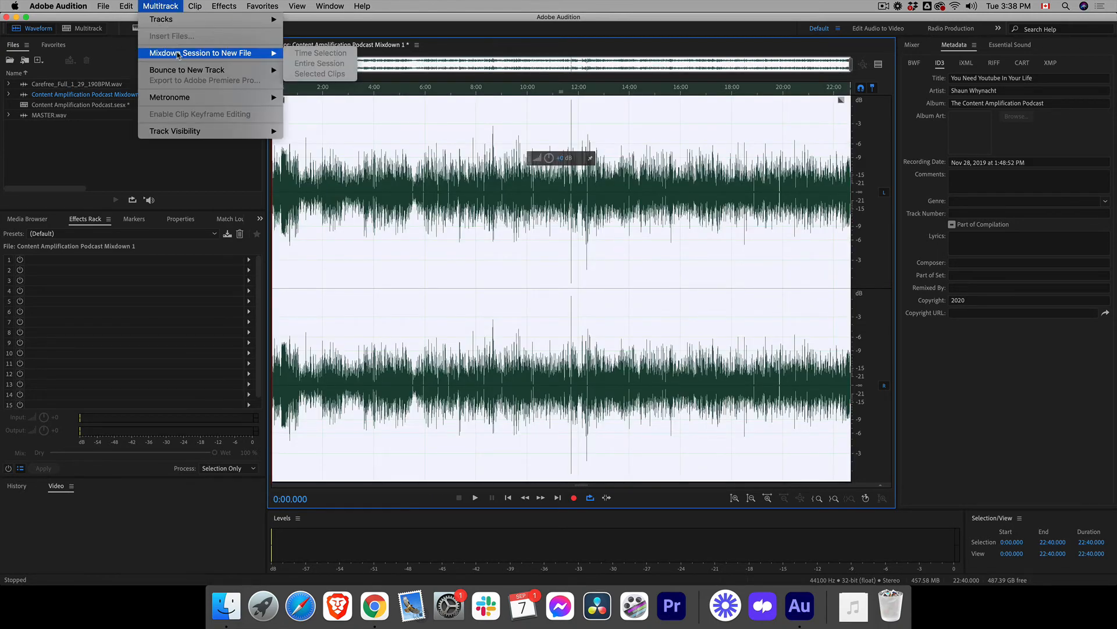
mouse_move(224, 7)
mouse_move(323, 137)
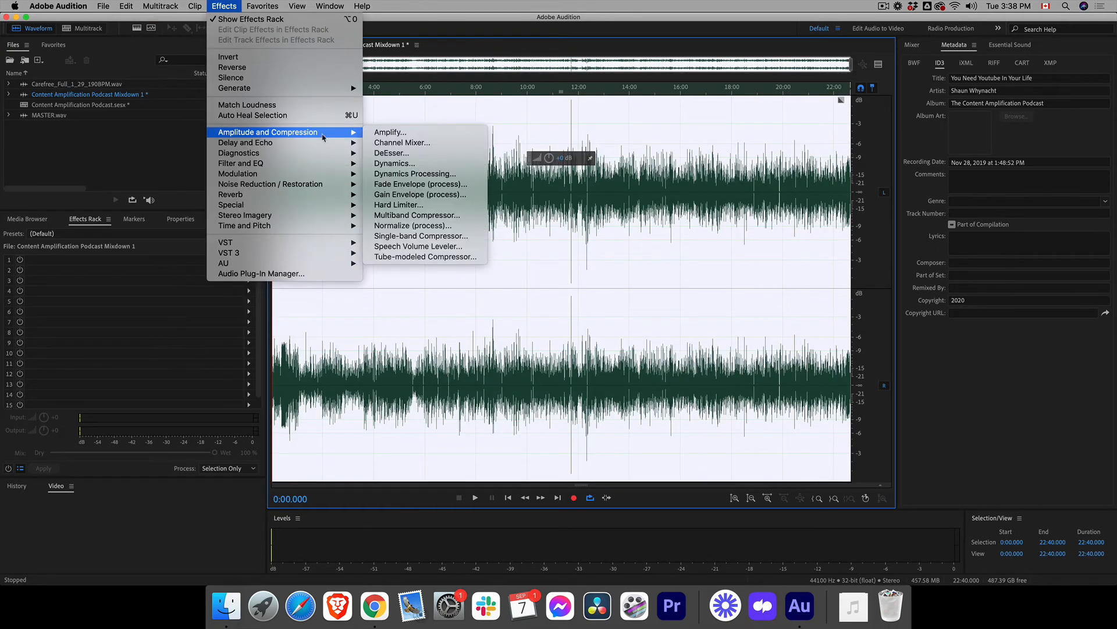
left_click(395, 137)
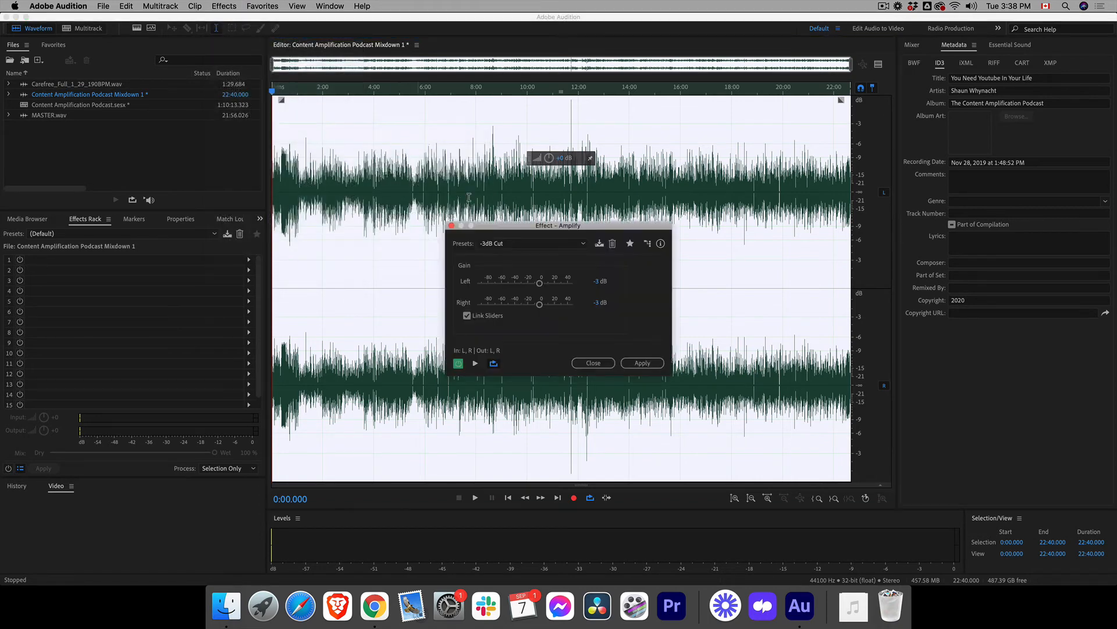
left_click(493, 245)
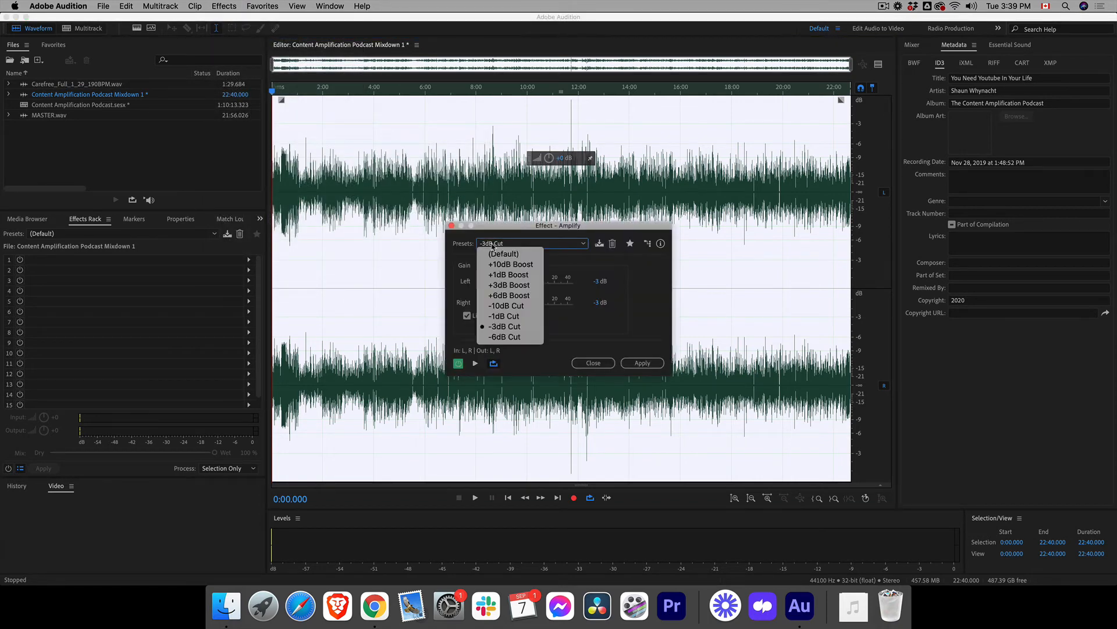
left_click(505, 286)
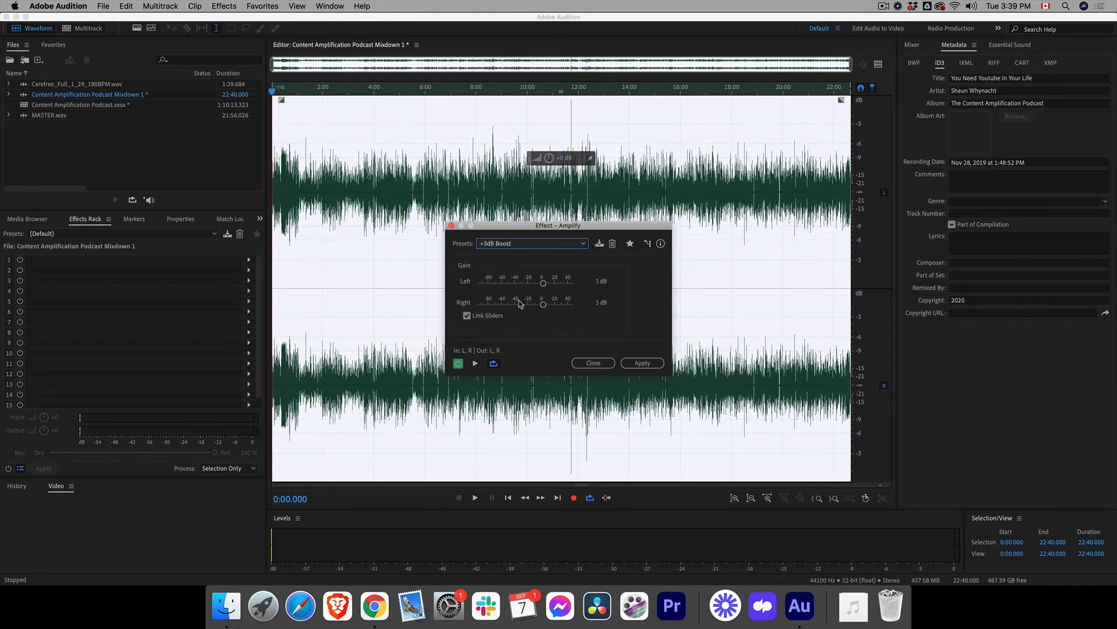
left_click(644, 364)
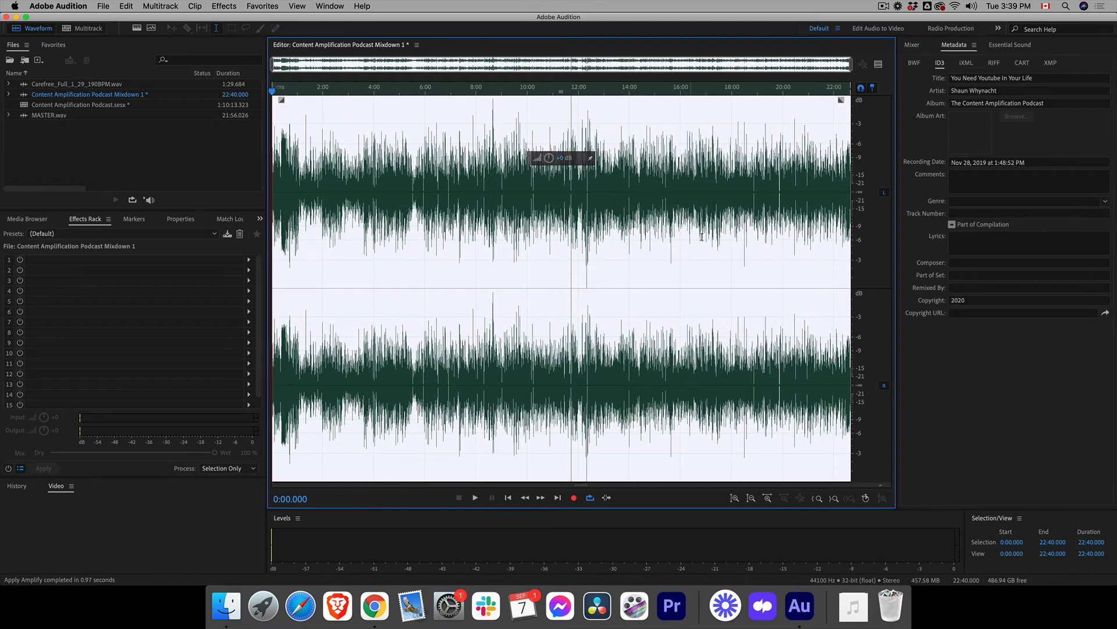
- Play the amplified mixdown in short bursts from about 14:30 to check its level
left_click(643, 208)
key("space")
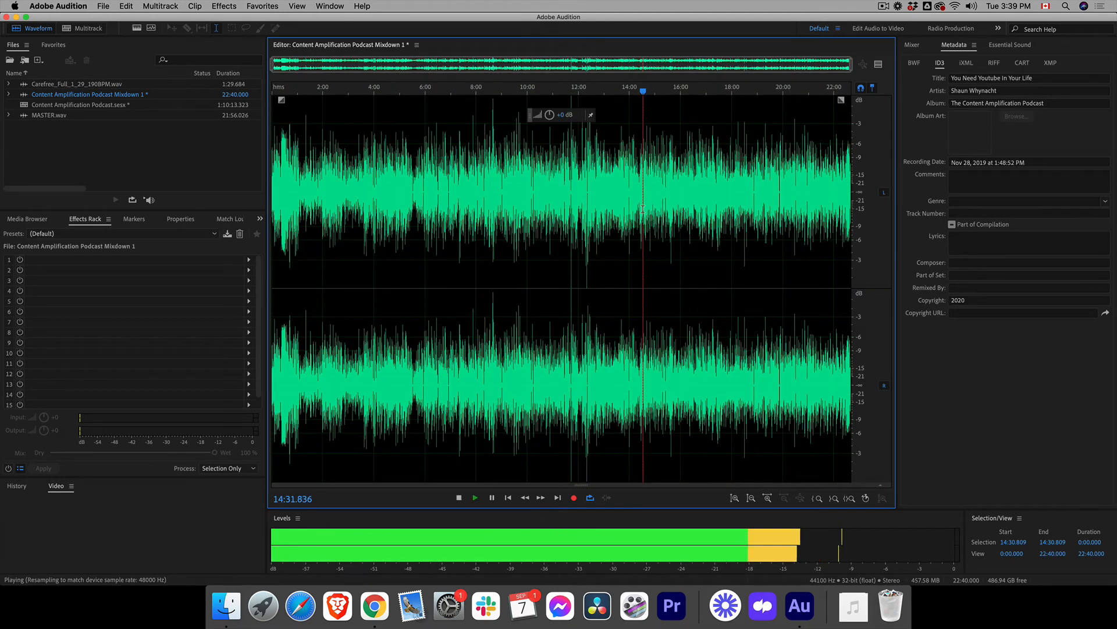
key("space")
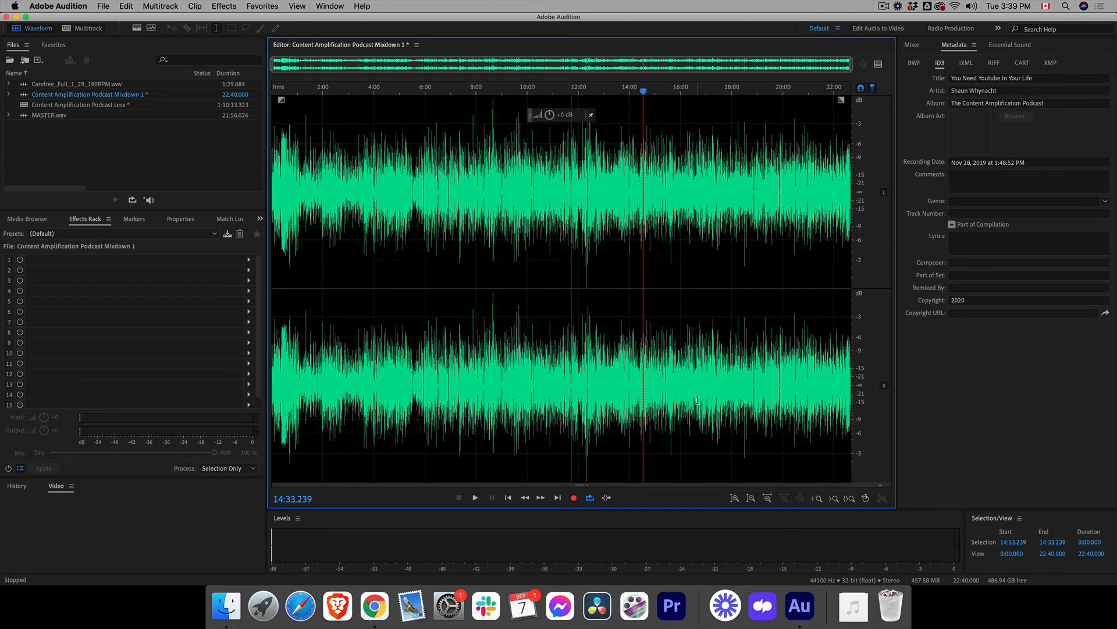
key("space")
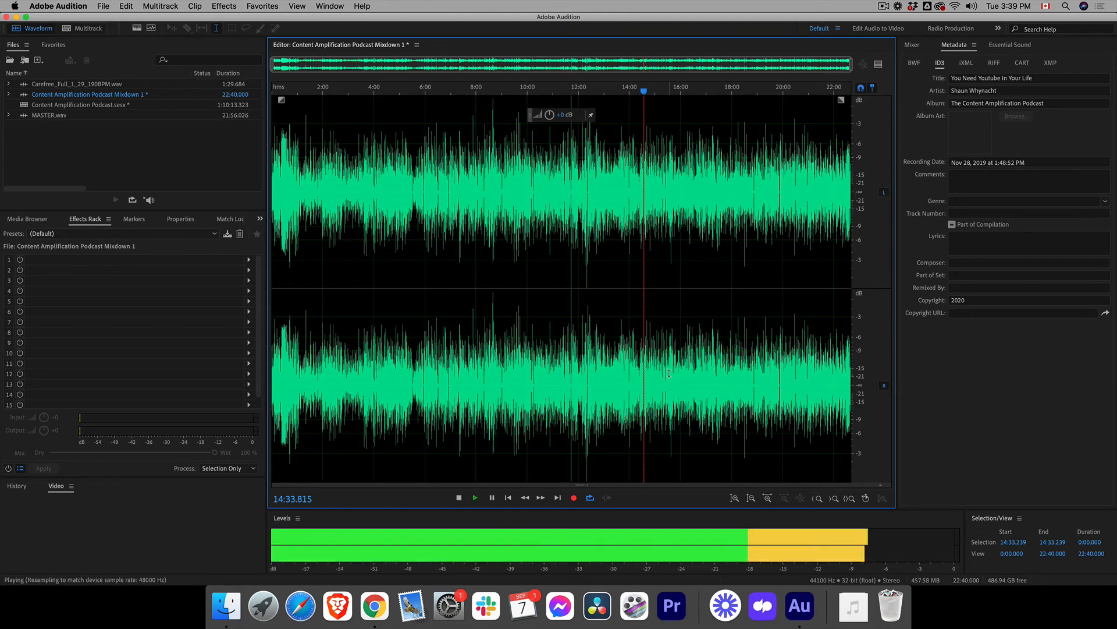
key("space")
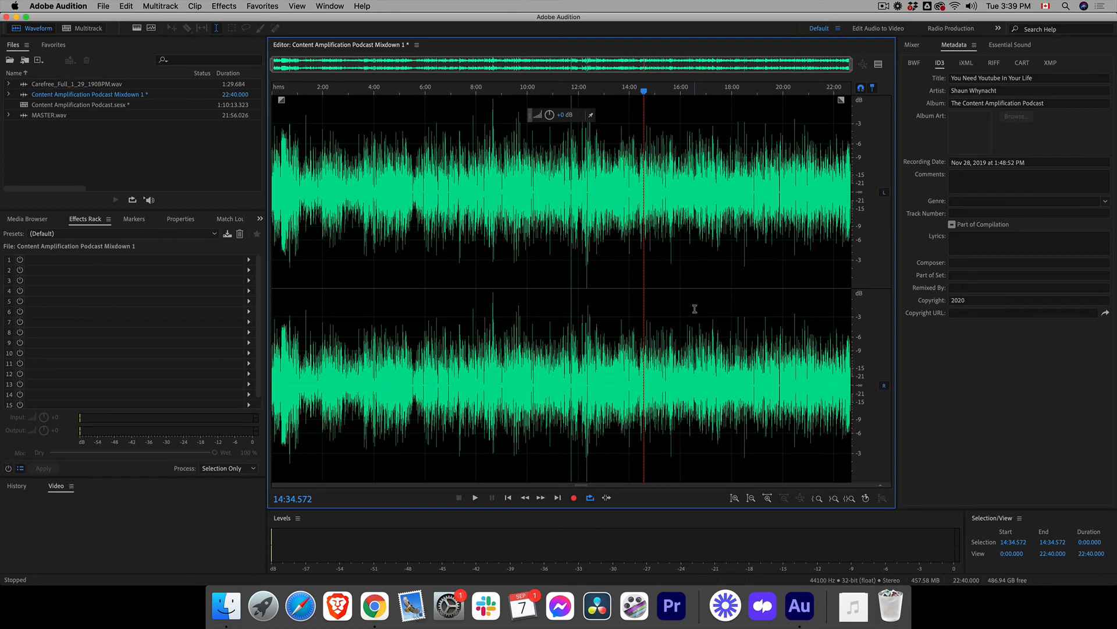
left_click(609, 247)
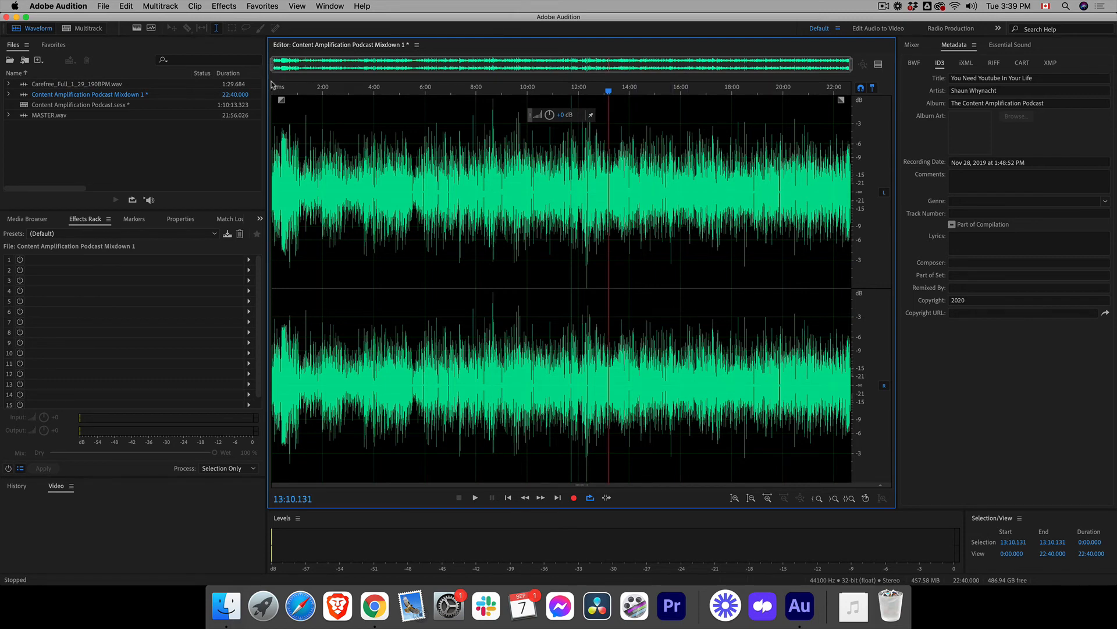
- Start saving the mixdown as a new file and set its format to MP3 Audio (*.mp3)
left_click(105, 7)
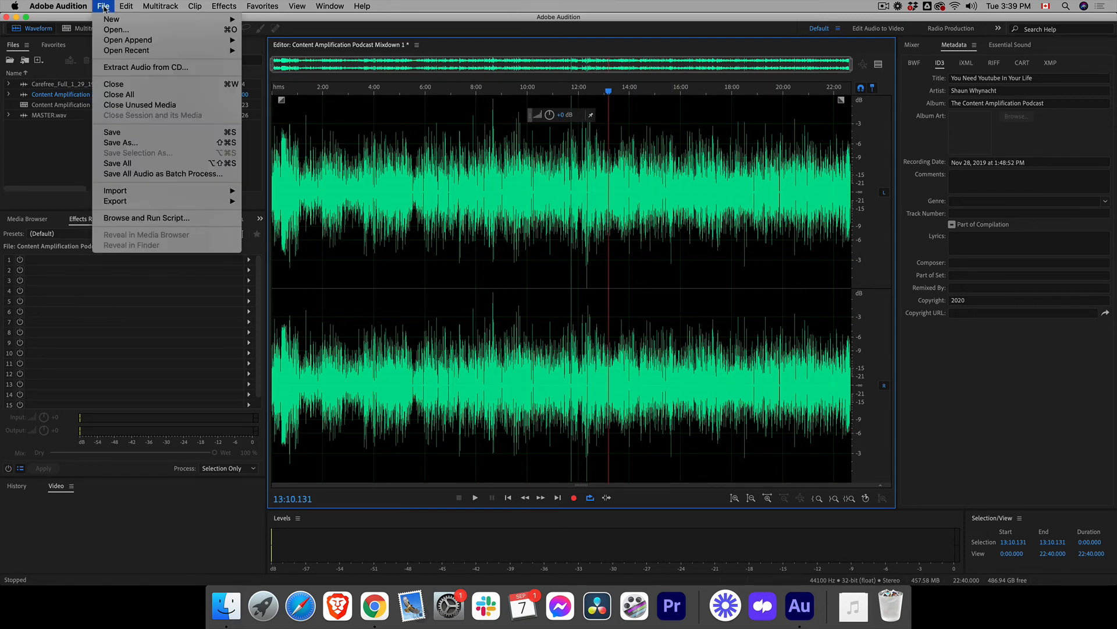
left_click(121, 142)
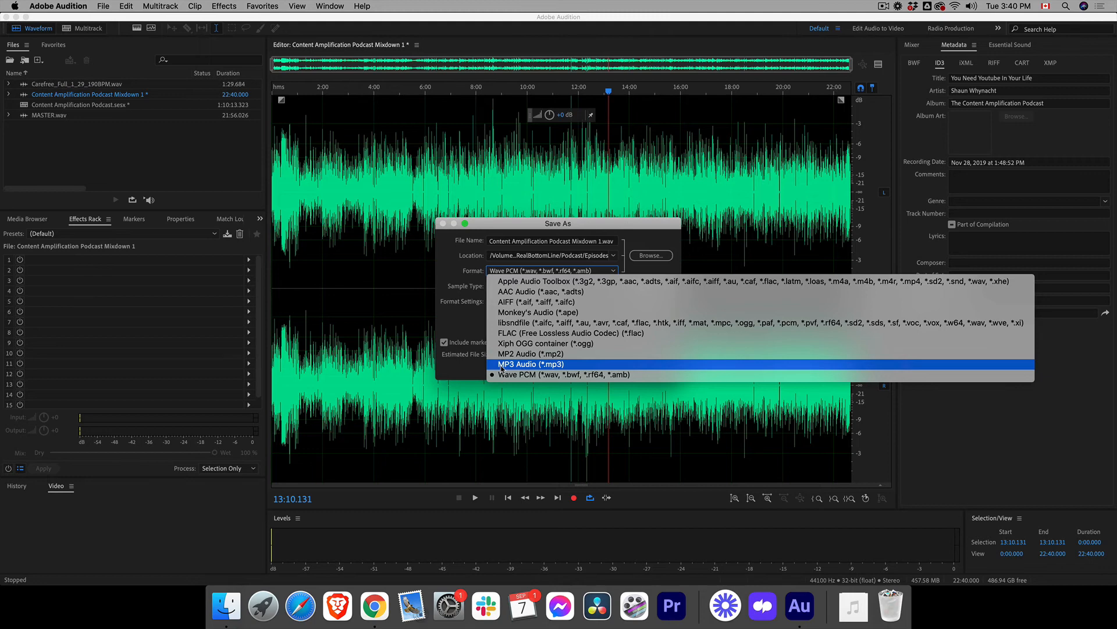
left_click(502, 364)
left_click(527, 242)
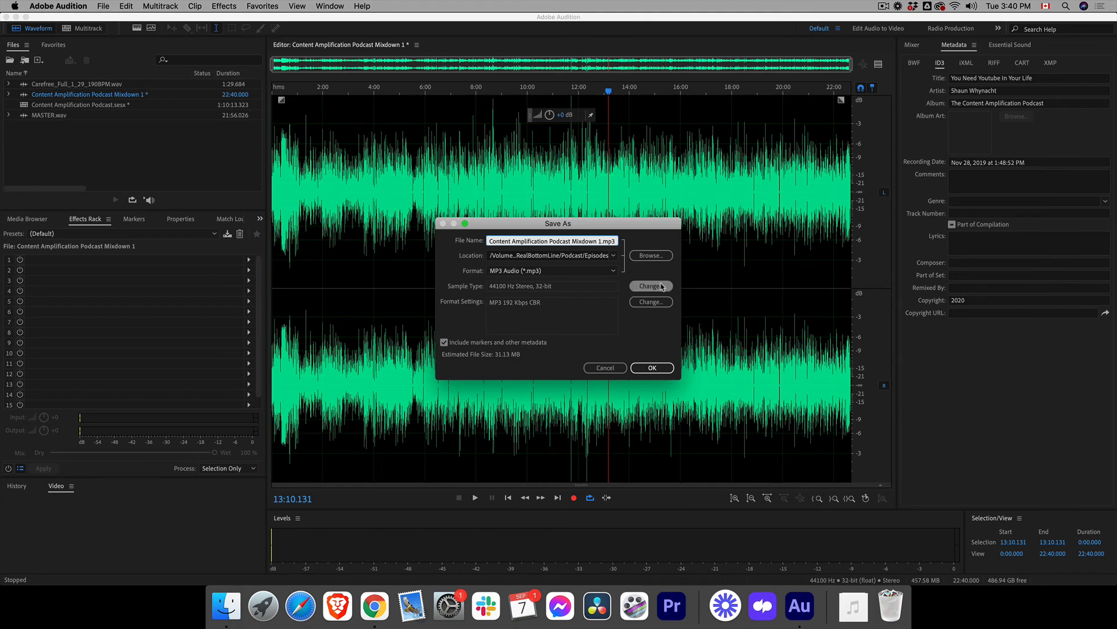
- Review the sample rate options in the MP3's sample type conversion settings, then cancel out of them
left_click(652, 286)
left_click(602, 184)
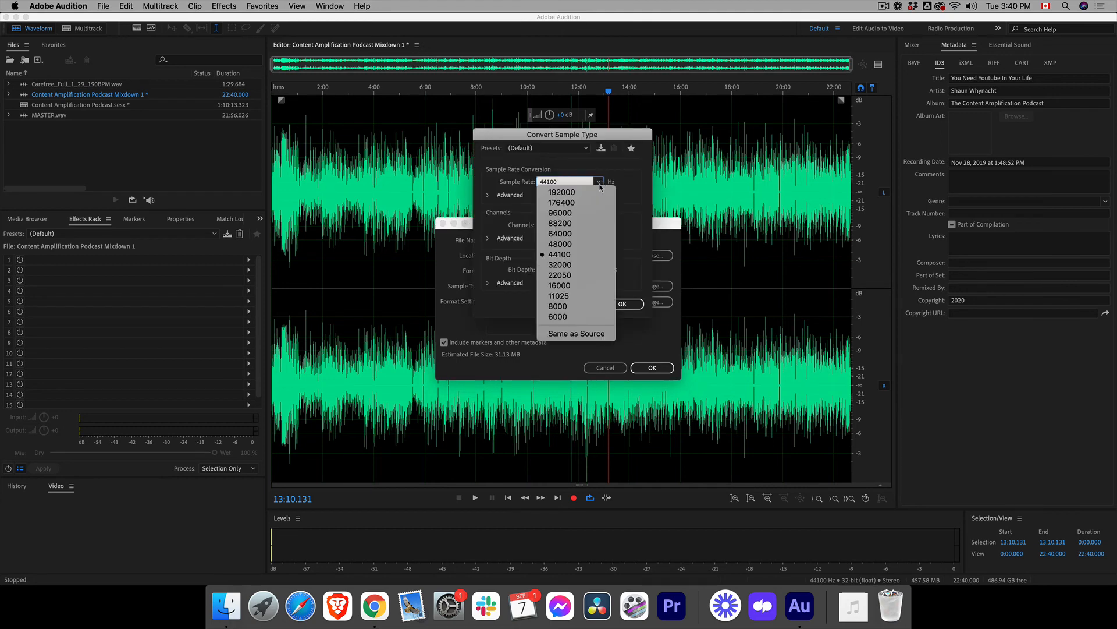
left_click(578, 169)
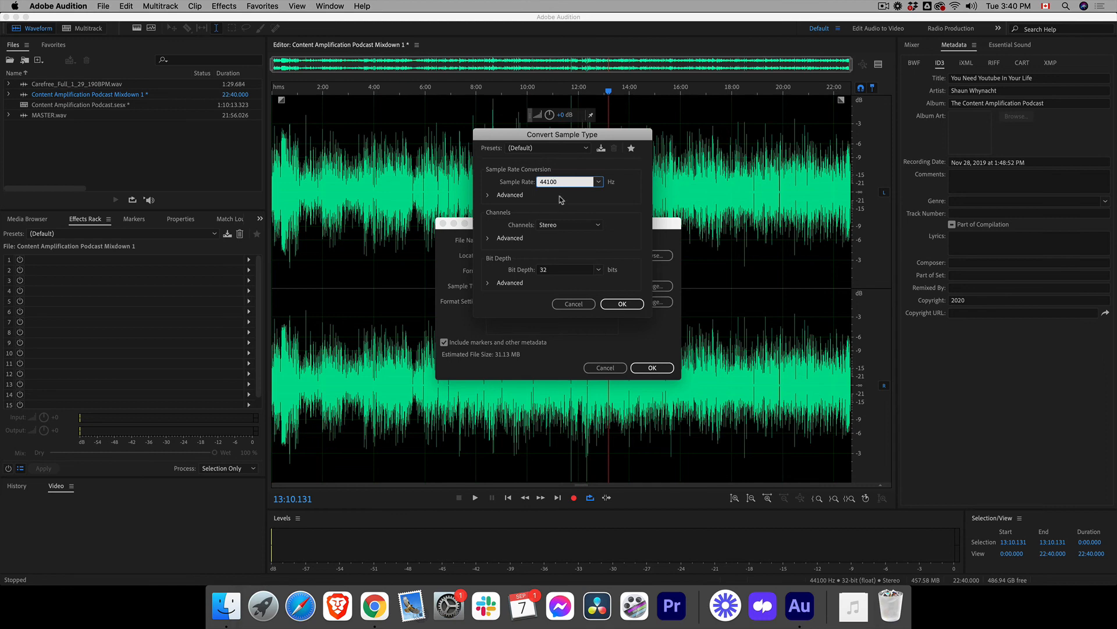
left_click(574, 305)
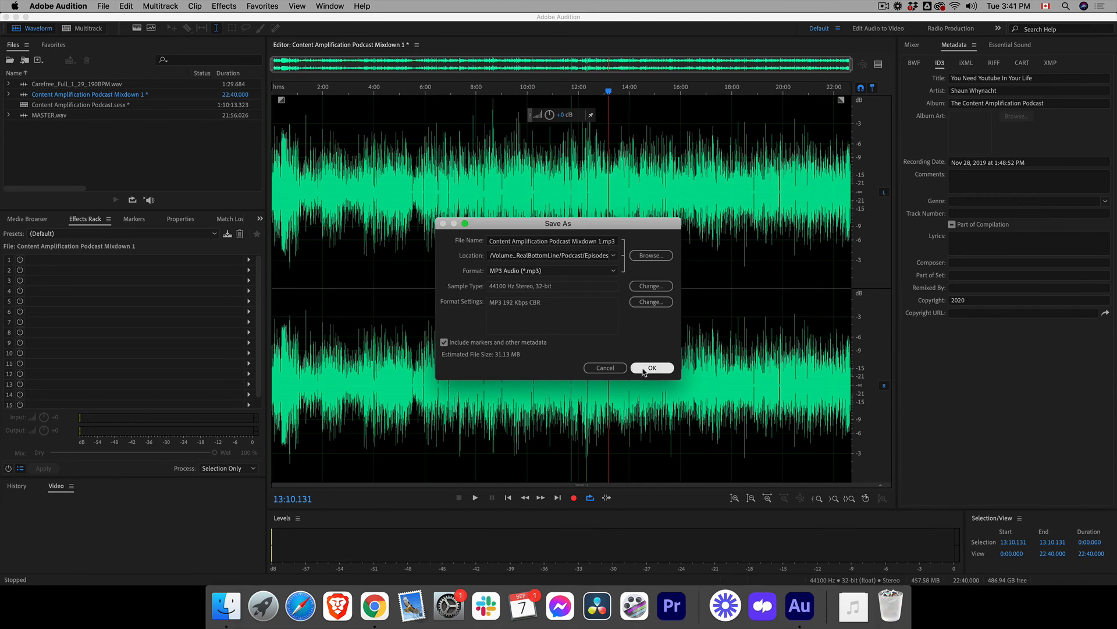